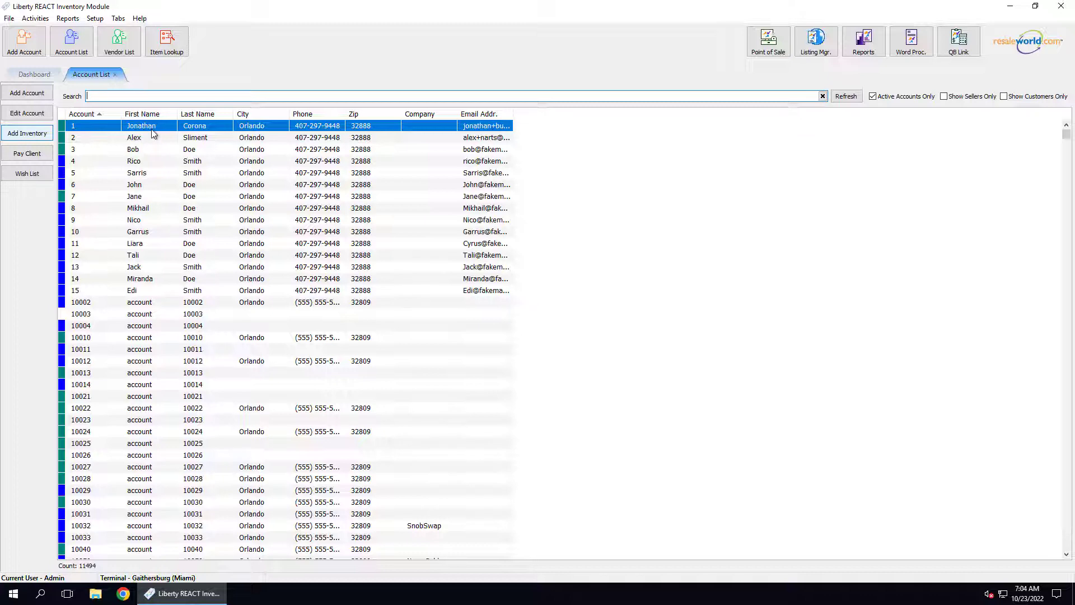
Open account 1's record and keep PayPal as its payment account.
double_click(149, 126)
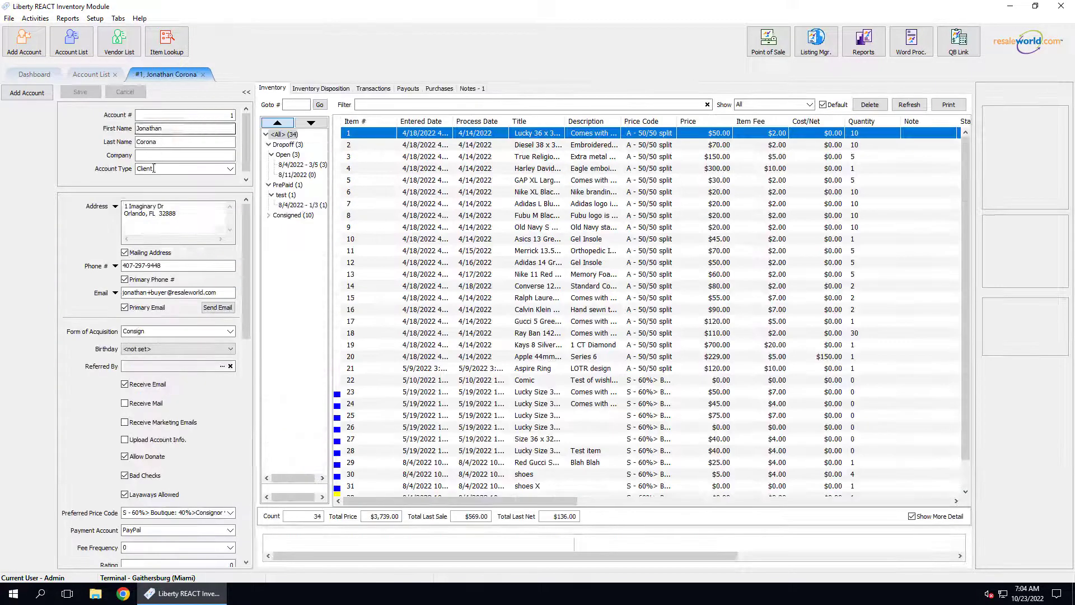
scroll(155, 224, down, 5)
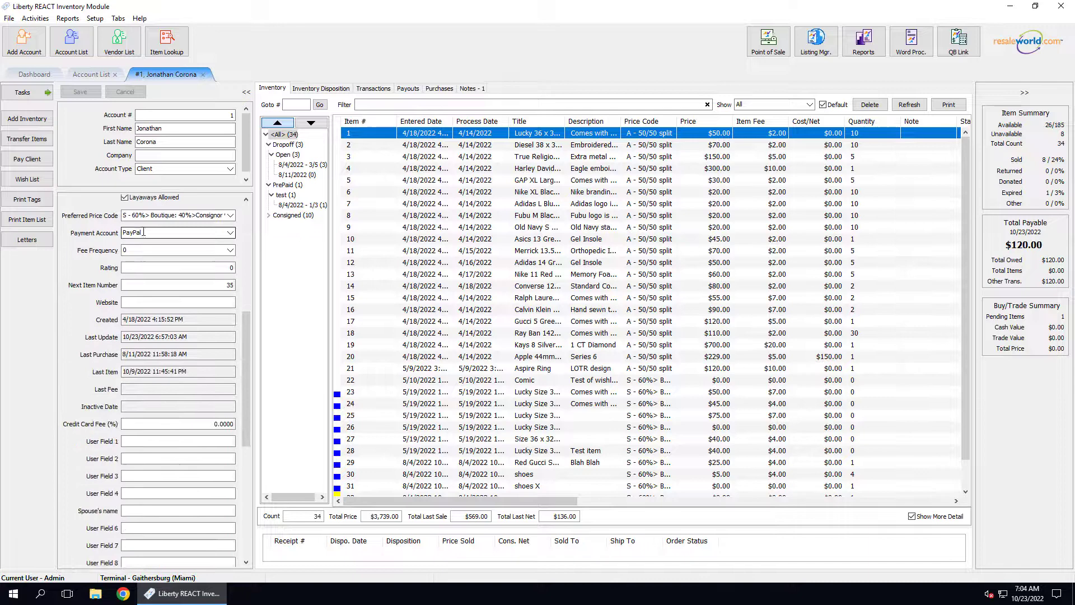
click(149, 232)
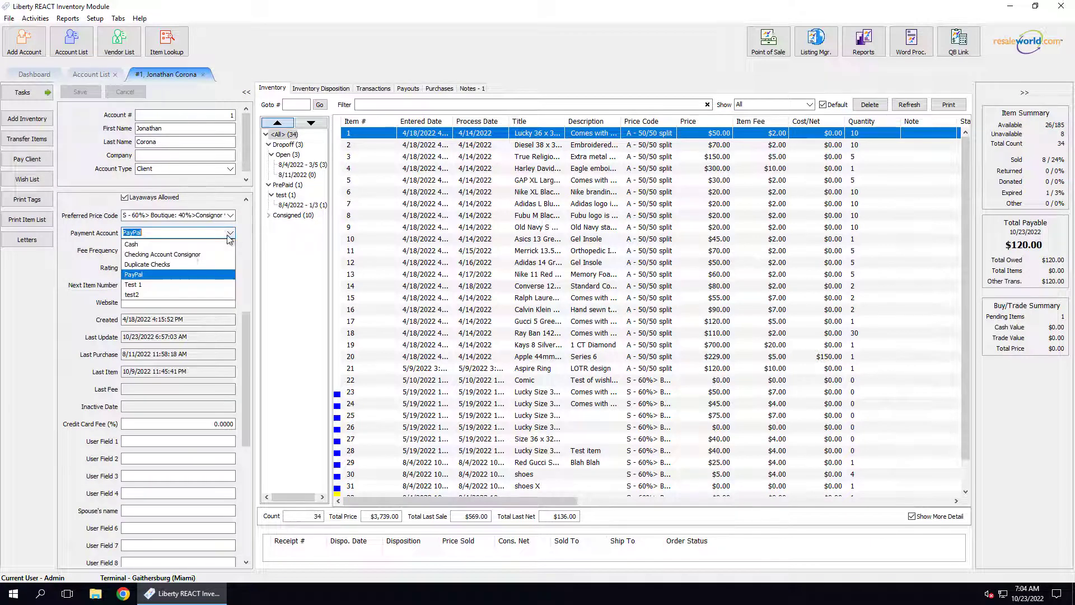
click(148, 276)
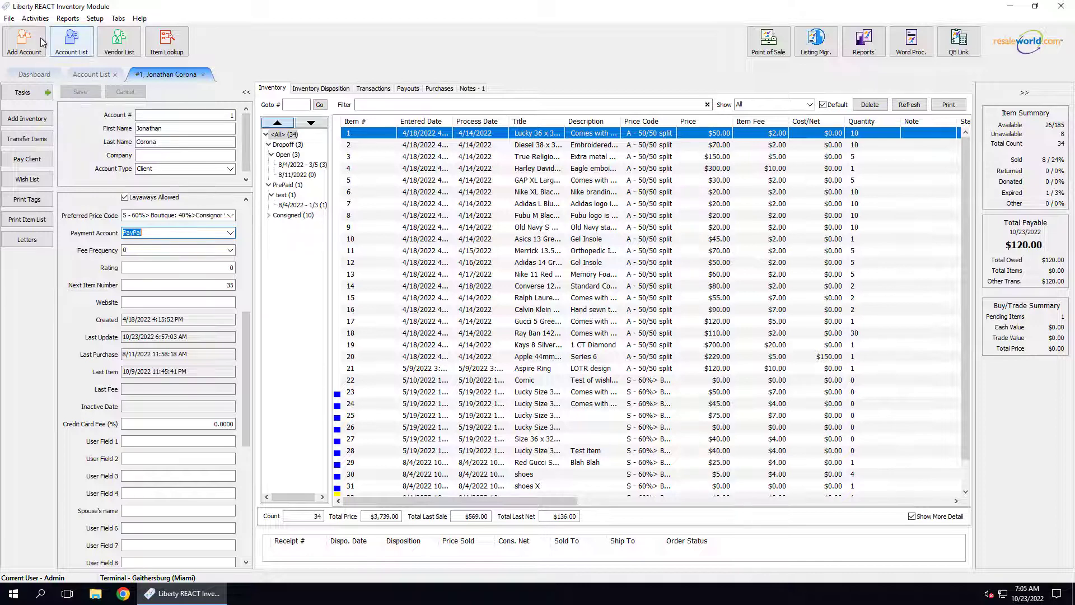
Open Activities > Accounting > Account Payments to show the Prepare Payouts dialog.
click(35, 19)
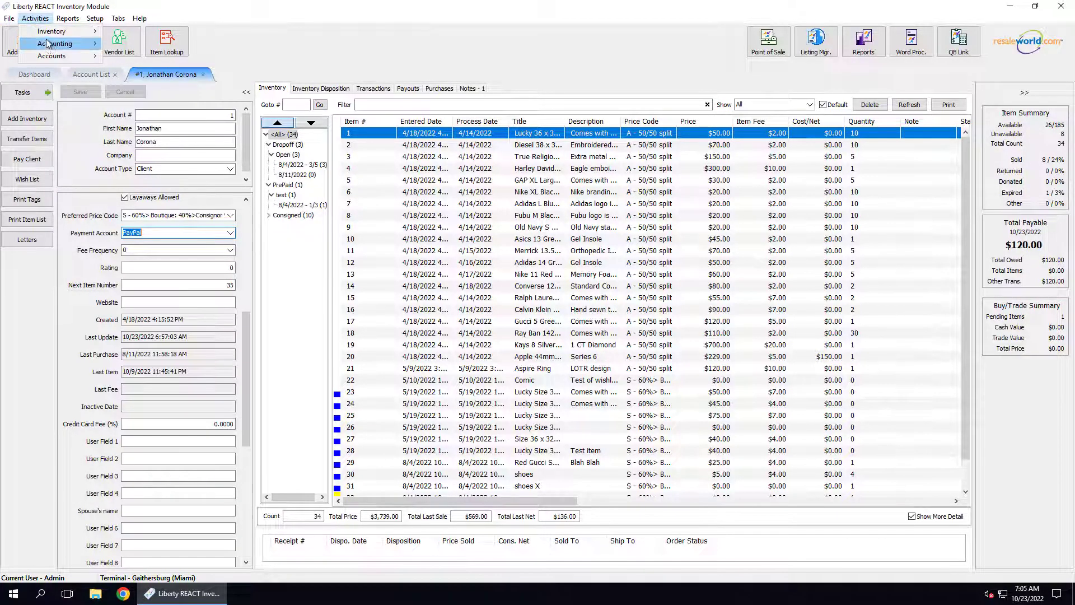
mouse_move(65, 45)
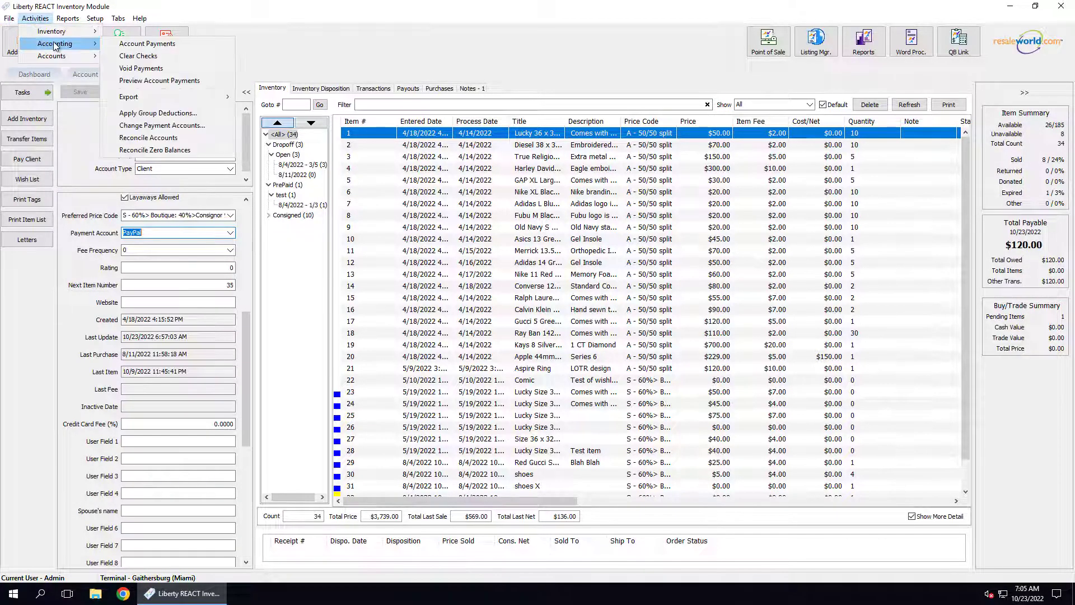
click(175, 44)
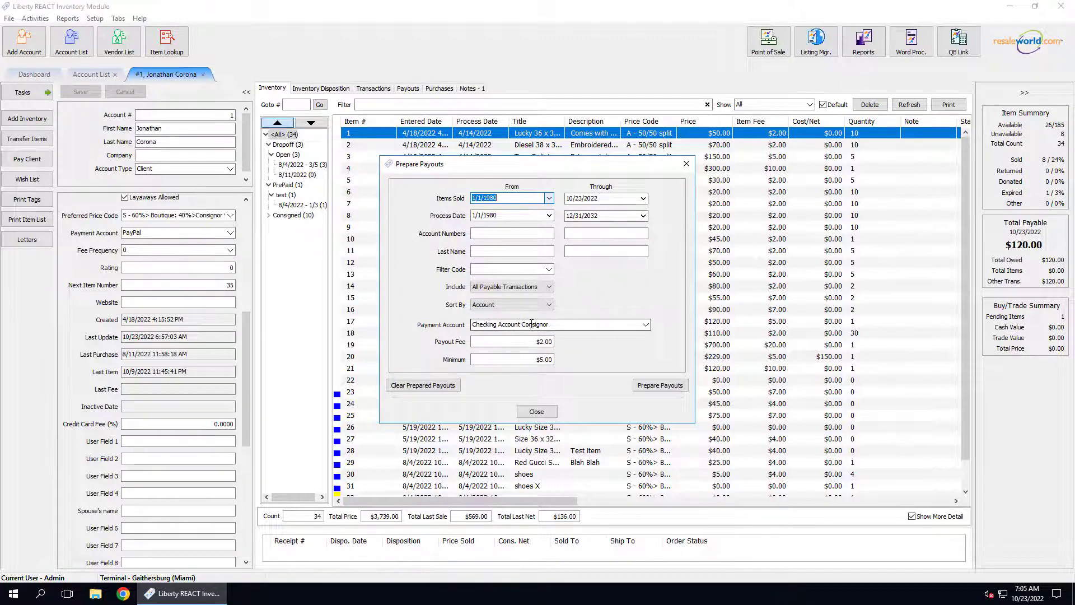
Choose PayPal as the Payment Account for the payout run.
click(646, 325)
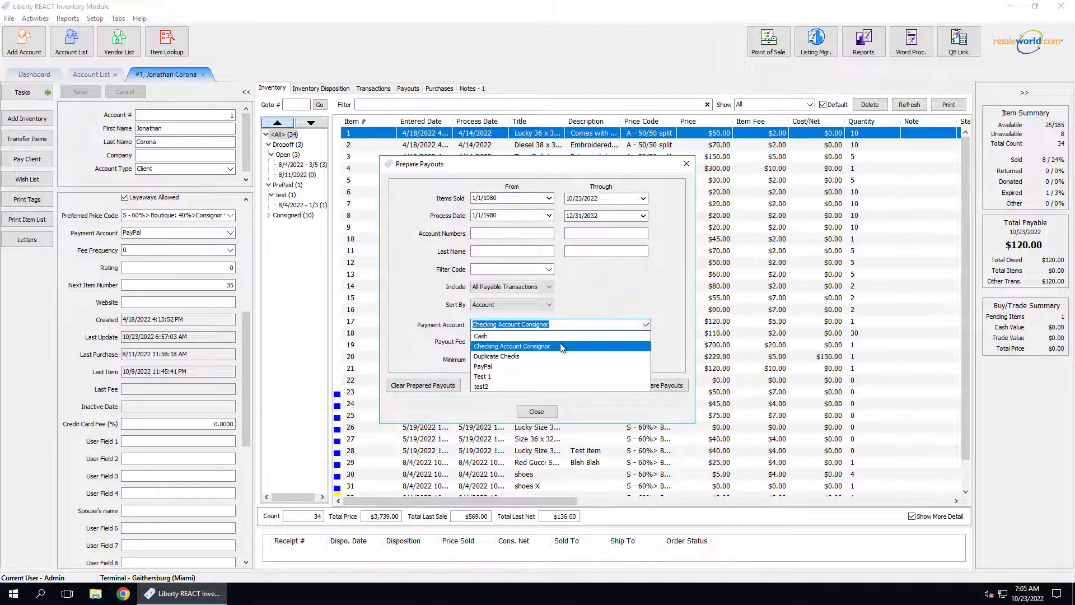
click(491, 371)
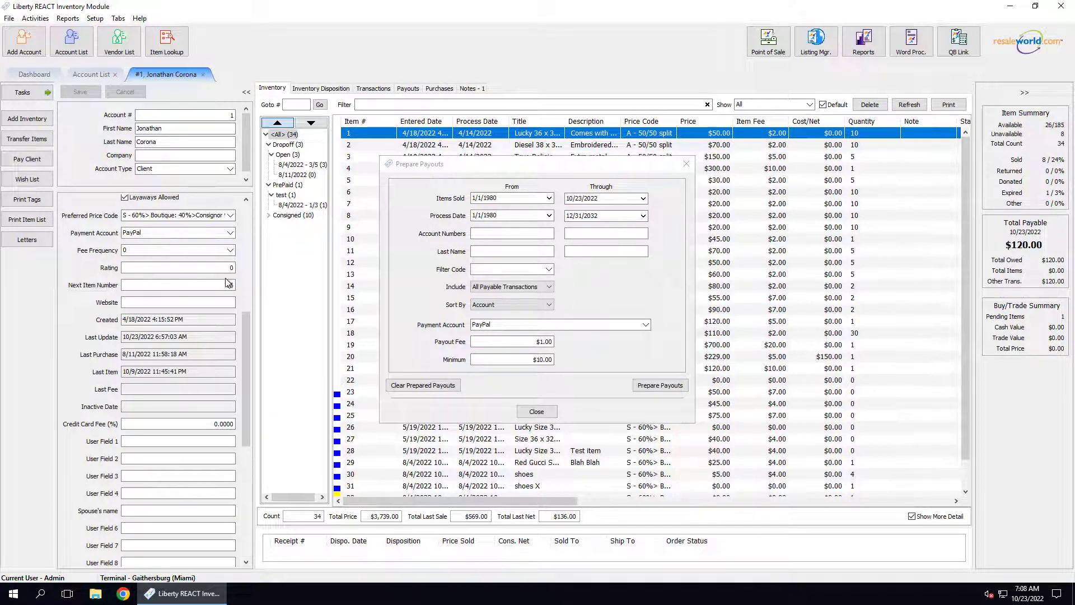
Prepare the two PayPal payouts totalling $268.00 and preview the summary check register.
click(666, 391)
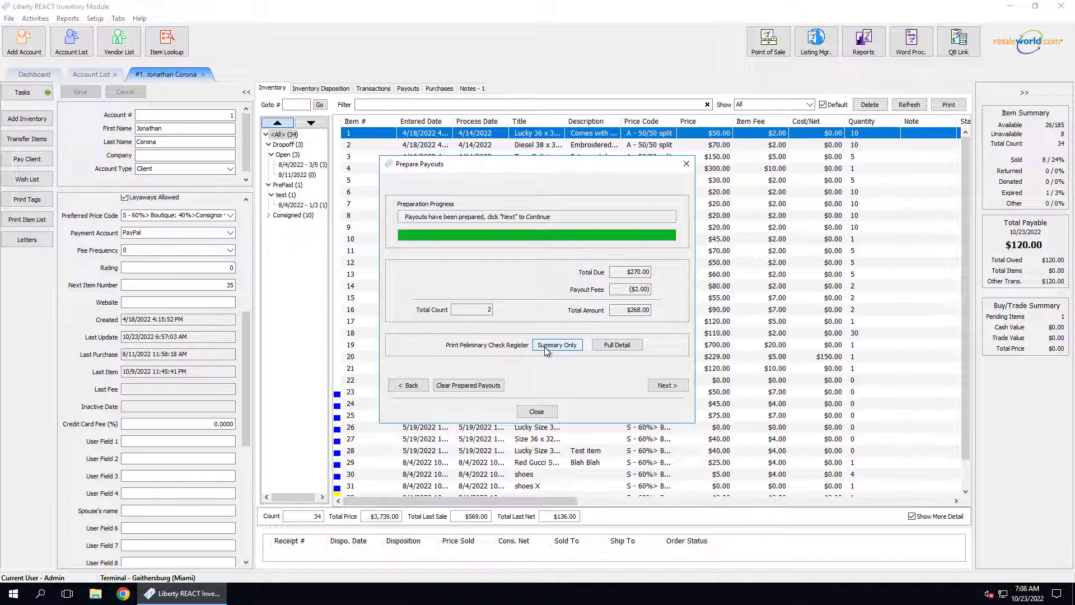
click(579, 344)
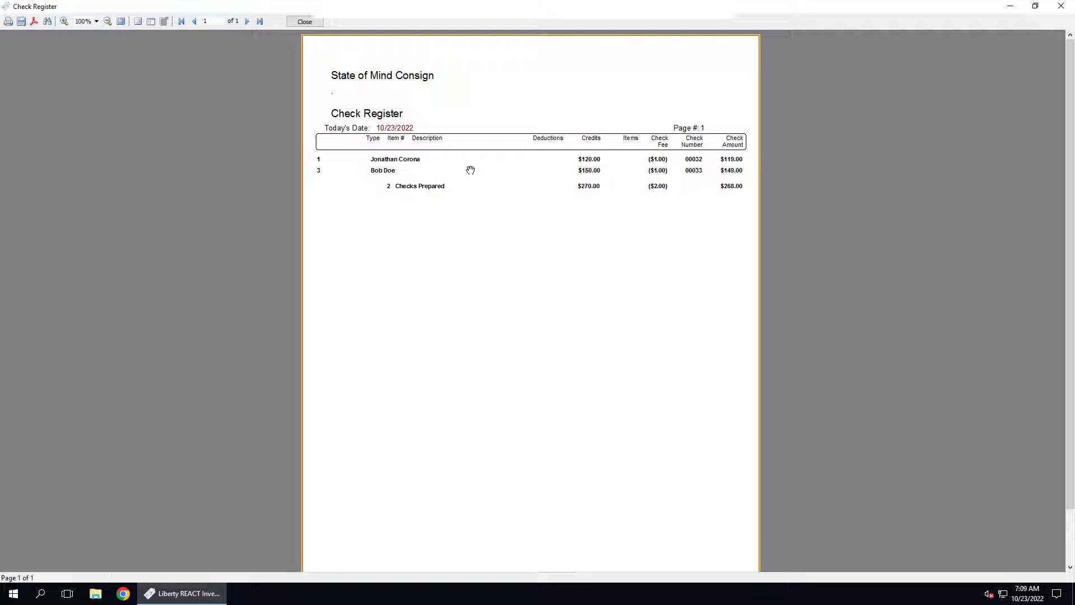
key(Escape)
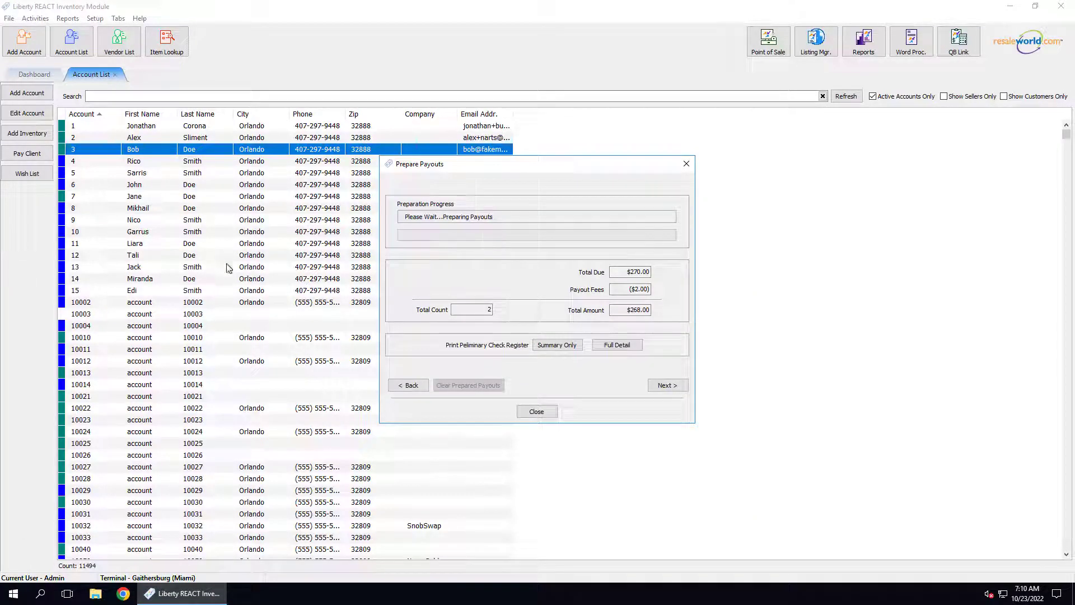
Review both prepared payouts and read the warning that account 1 lacks a Digital ID.
click(664, 386)
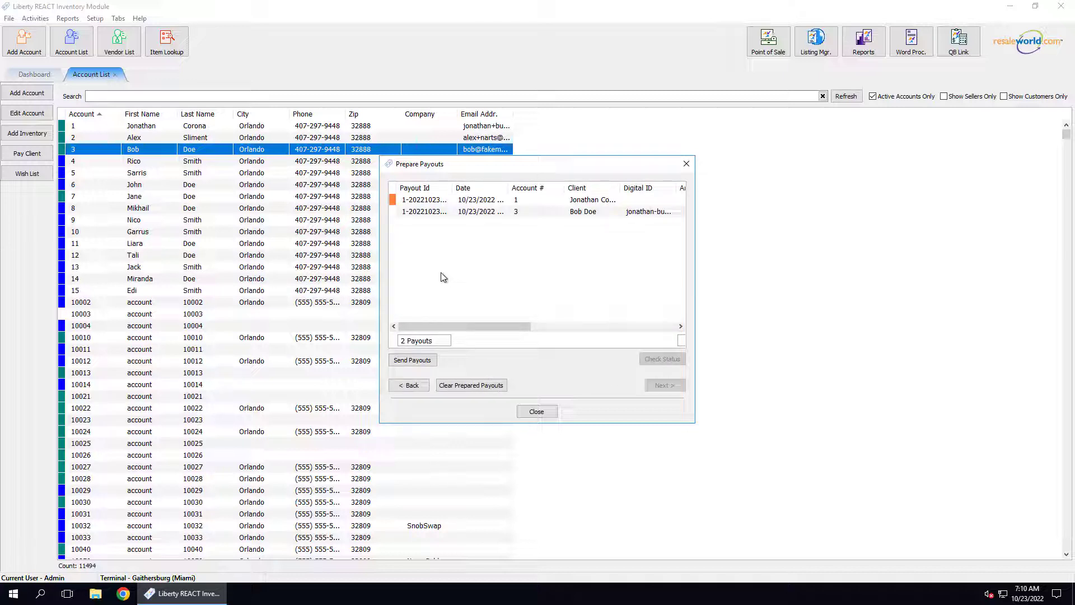
click(451, 214)
mouse_move(394, 206)
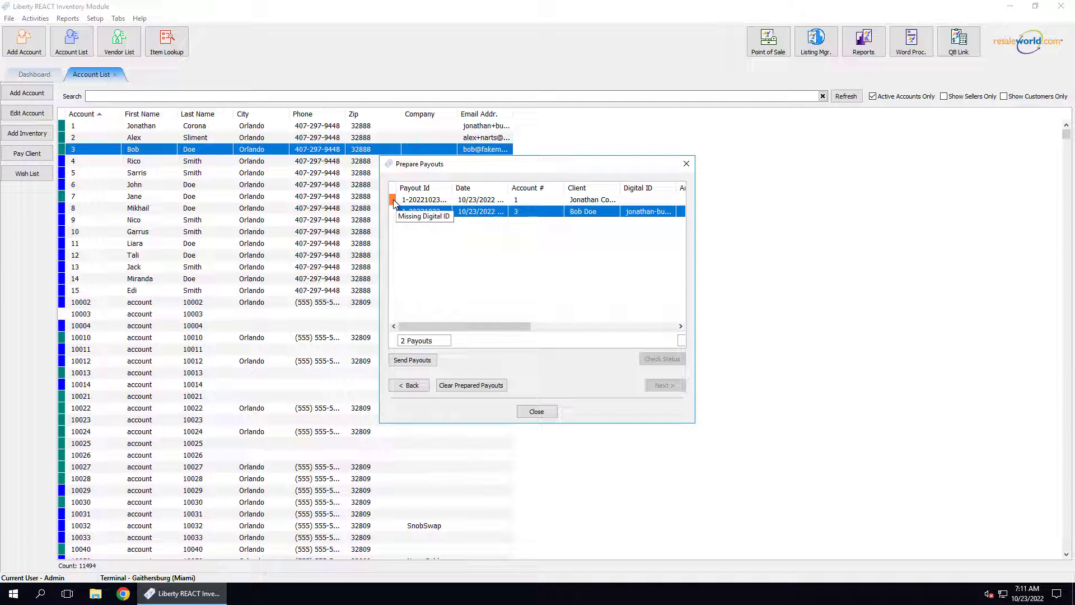
click(441, 200)
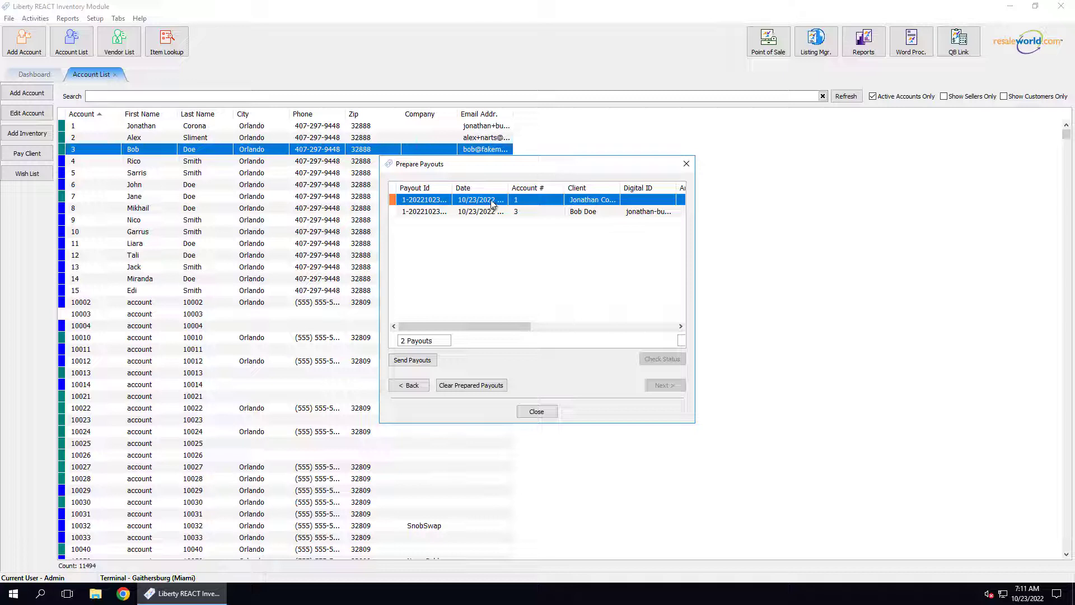
Close Prepare Payouts and enter the consignor's e-mail as account 1's Digital Payout ID.
click(536, 414)
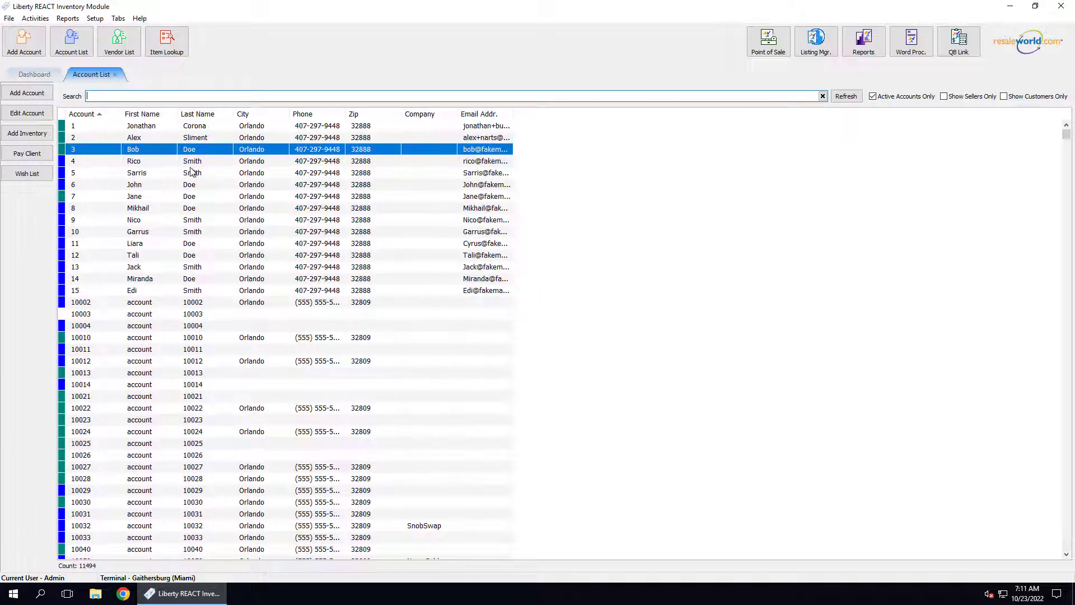
double_click(149, 130)
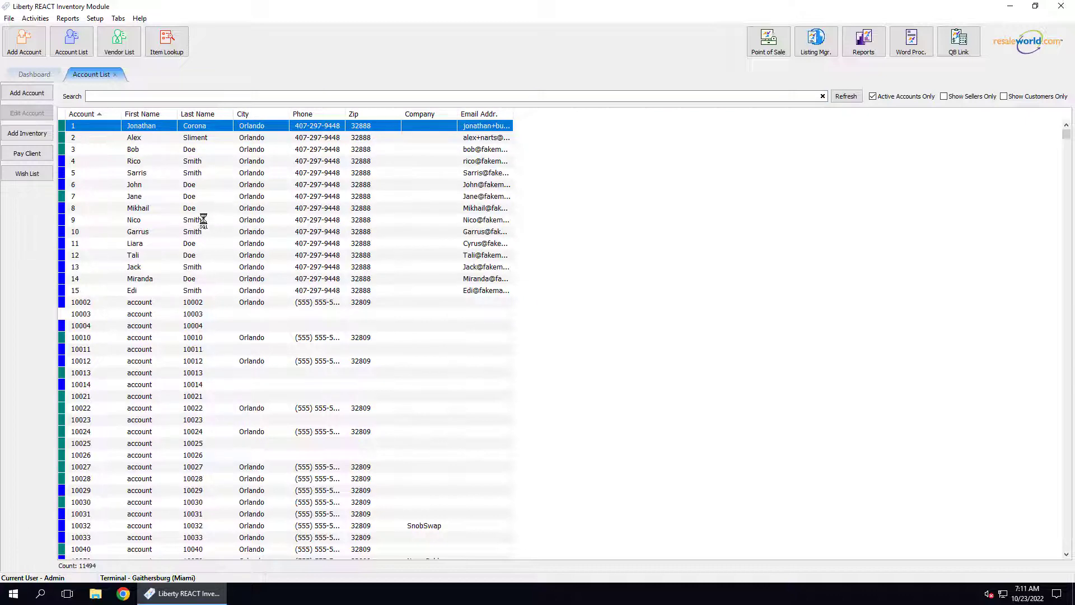
scroll(164, 340, down, 5)
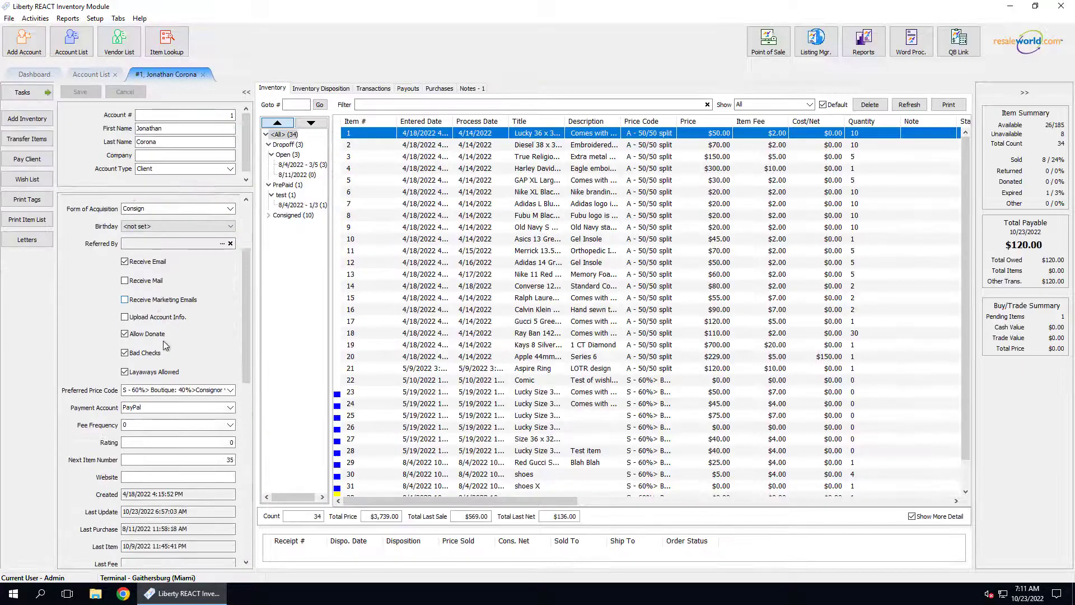
scroll(165, 340, down, 4)
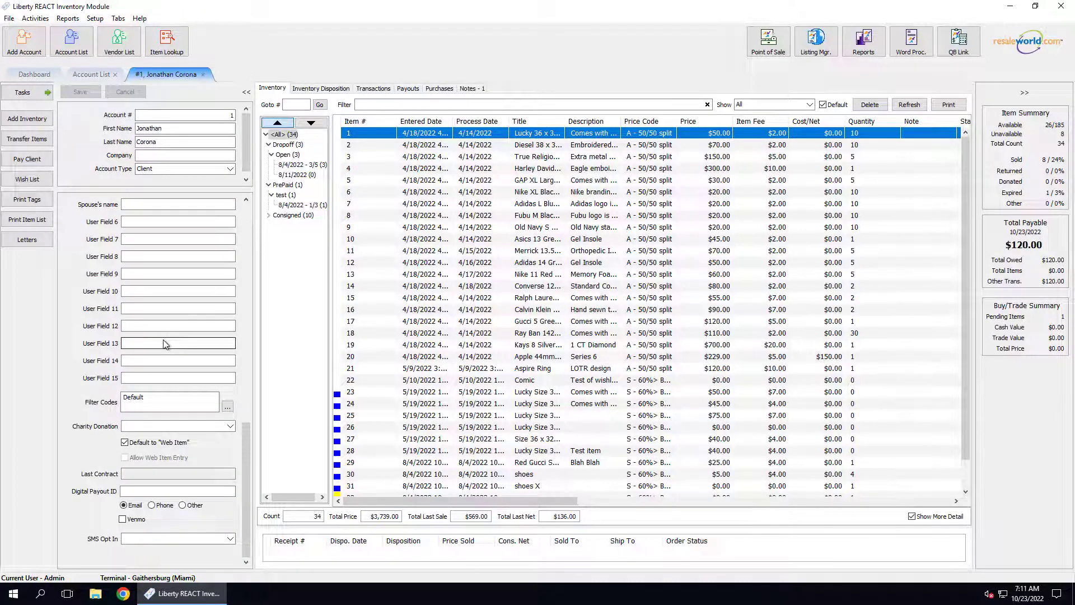
click(141, 491)
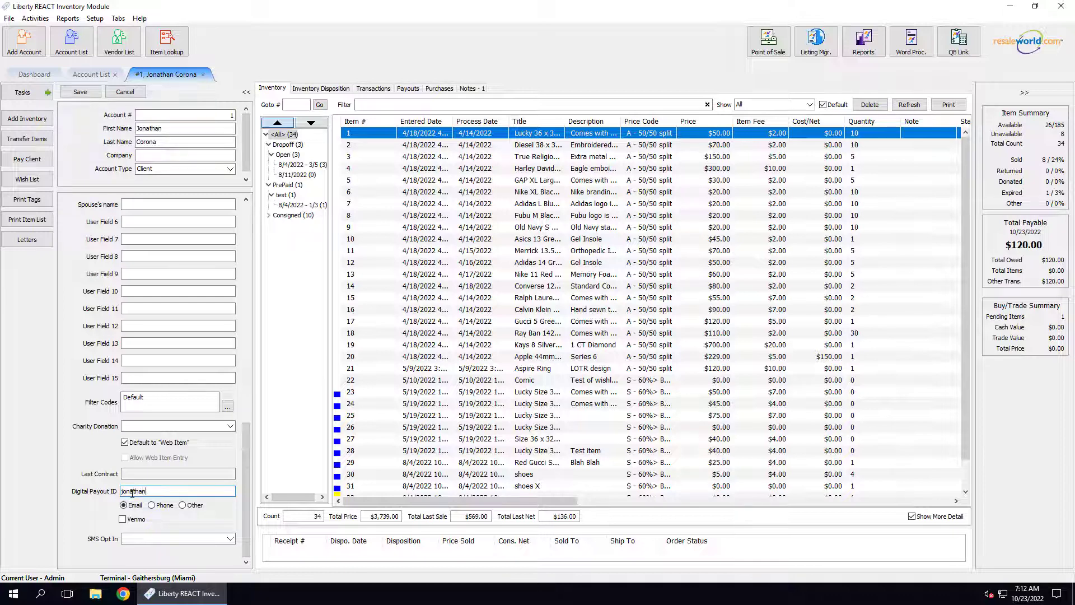
Save account 1's record, then send both prepared payouts to PayPal from Account Payments.
click(80, 92)
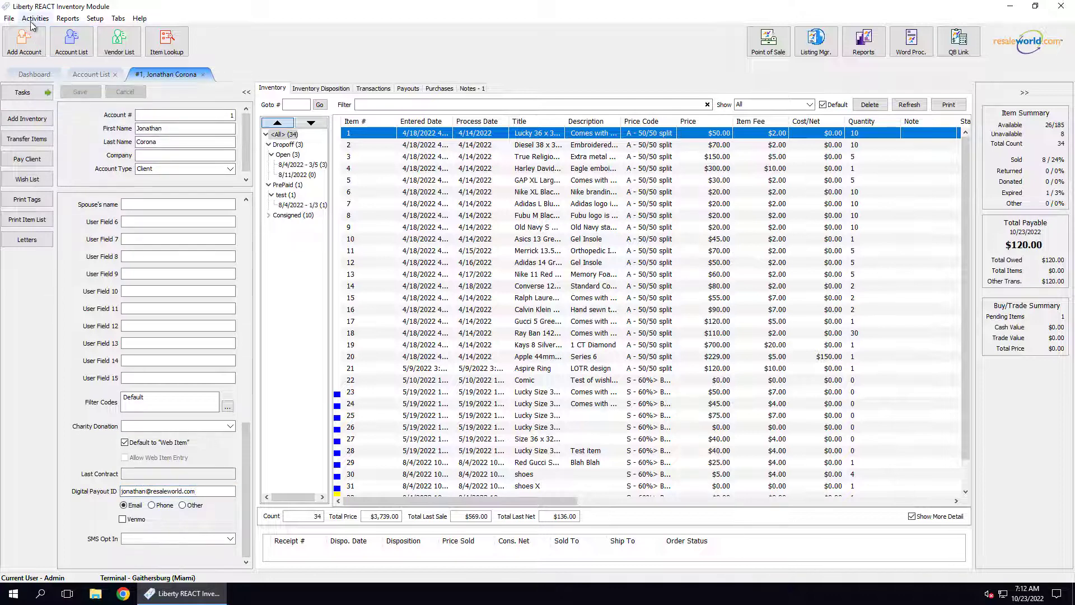
click(32, 20)
mouse_move(56, 45)
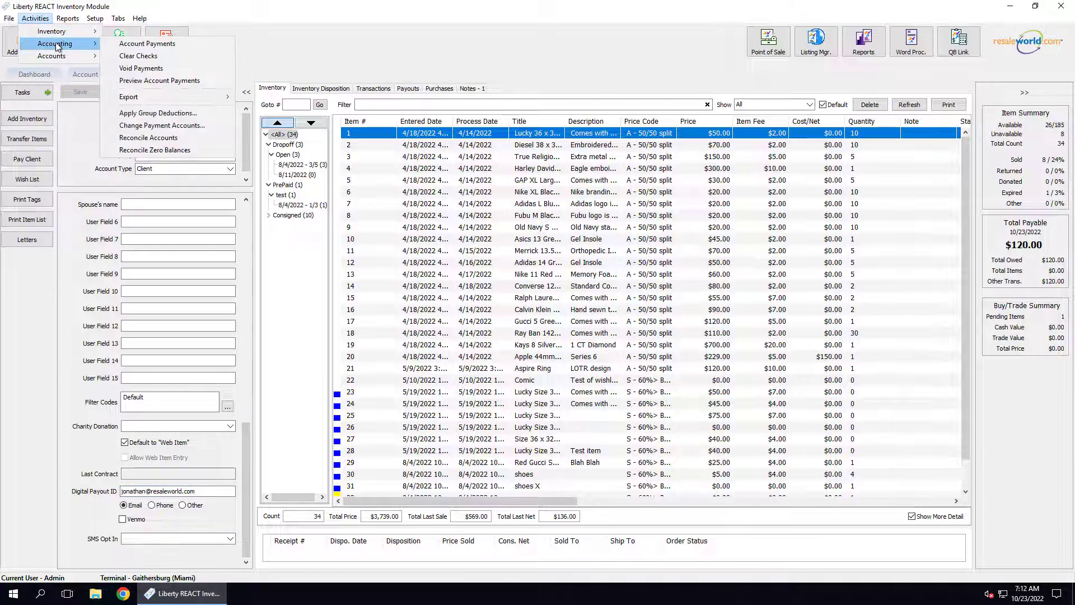
click(135, 45)
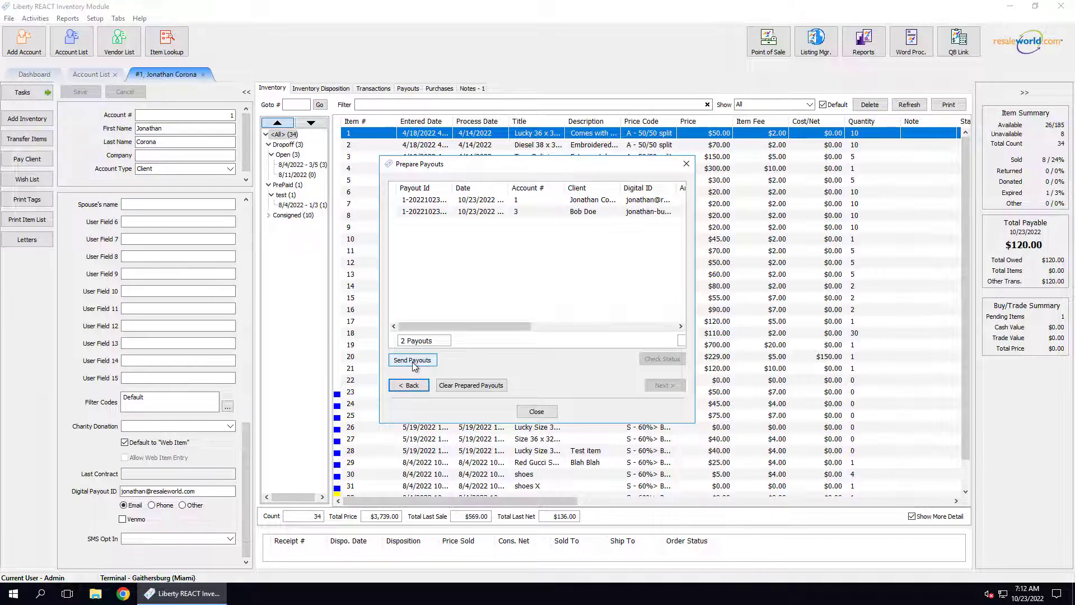
click(412, 360)
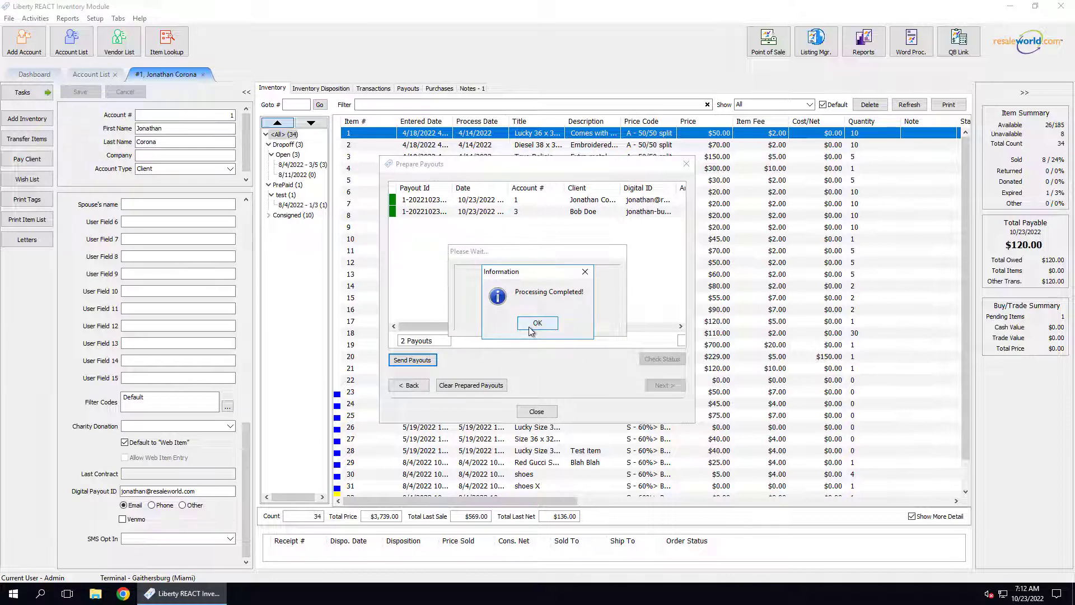
Acknowledge completion and confirm both payouts show Status SUCCESS, keeping account 3's payout.
click(531, 329)
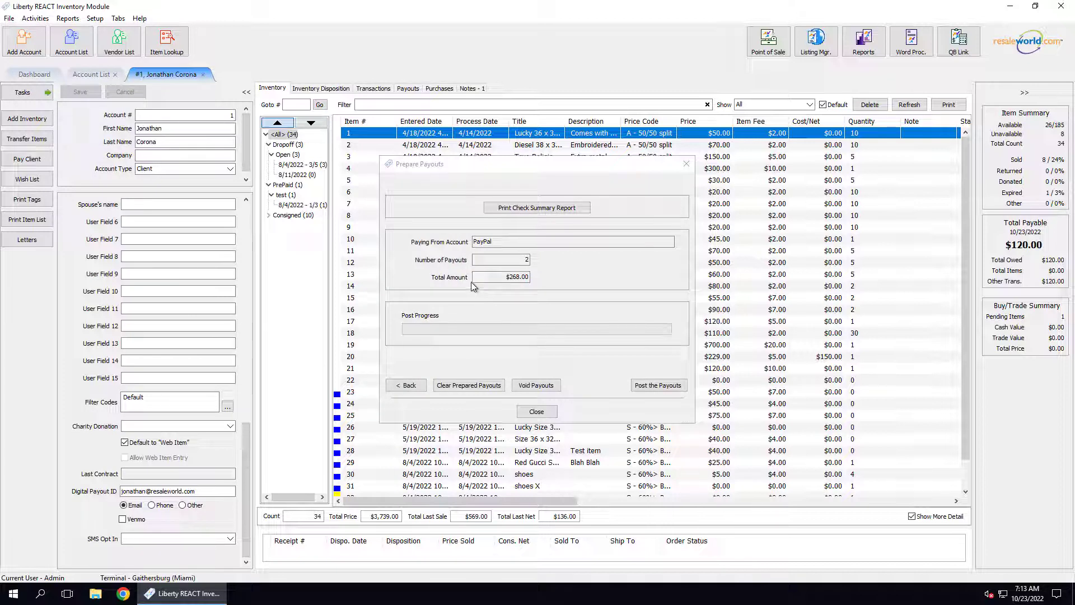
click(408, 385)
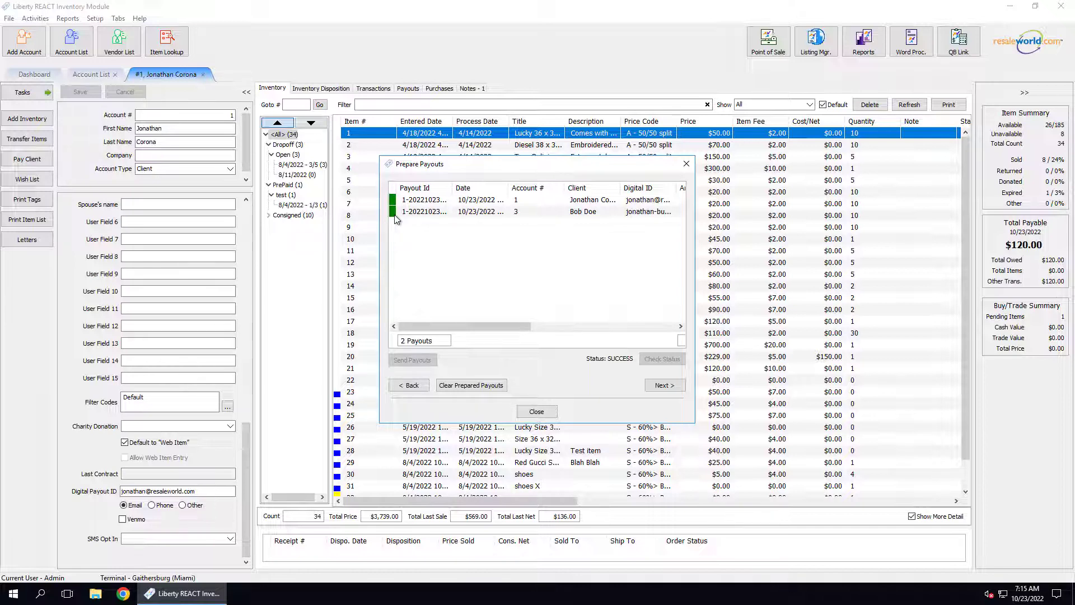
right_click(421, 212)
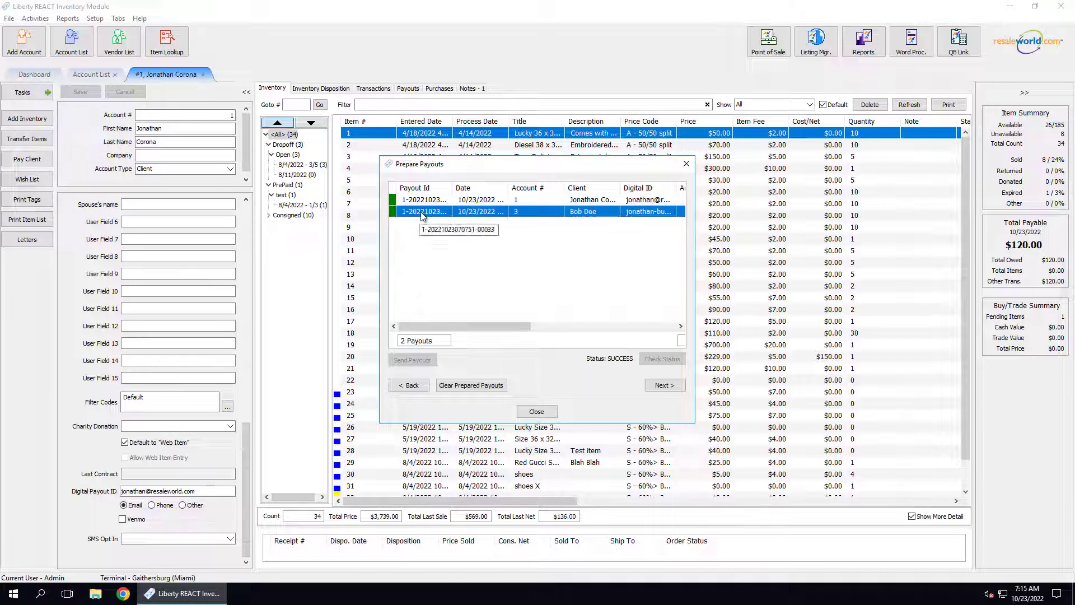
click(466, 263)
Print the check summary register and post the two PayPal payouts totalling $268.00.
click(664, 386)
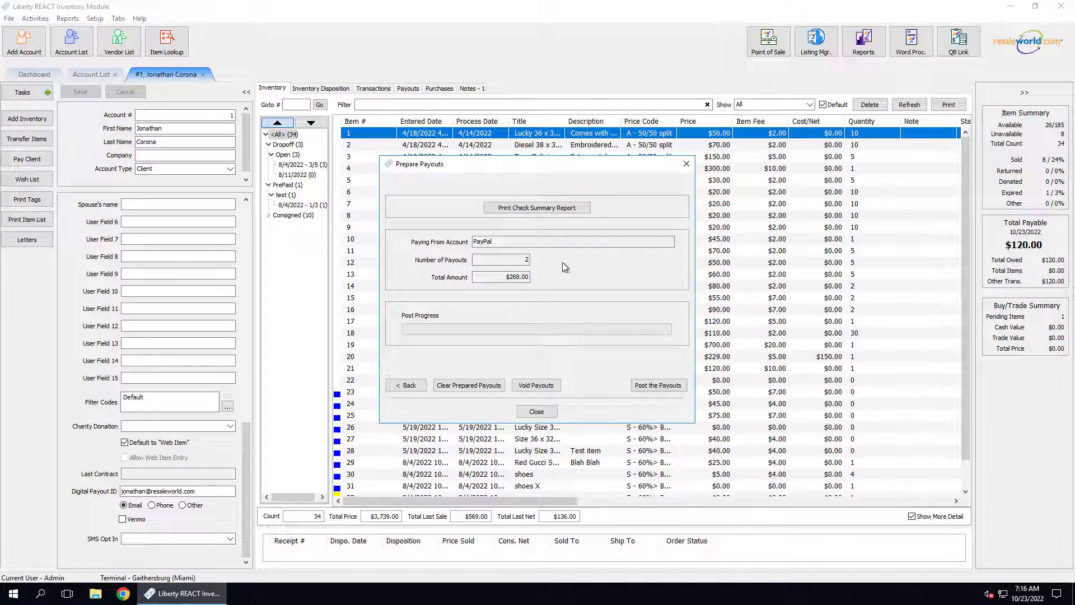
click(563, 213)
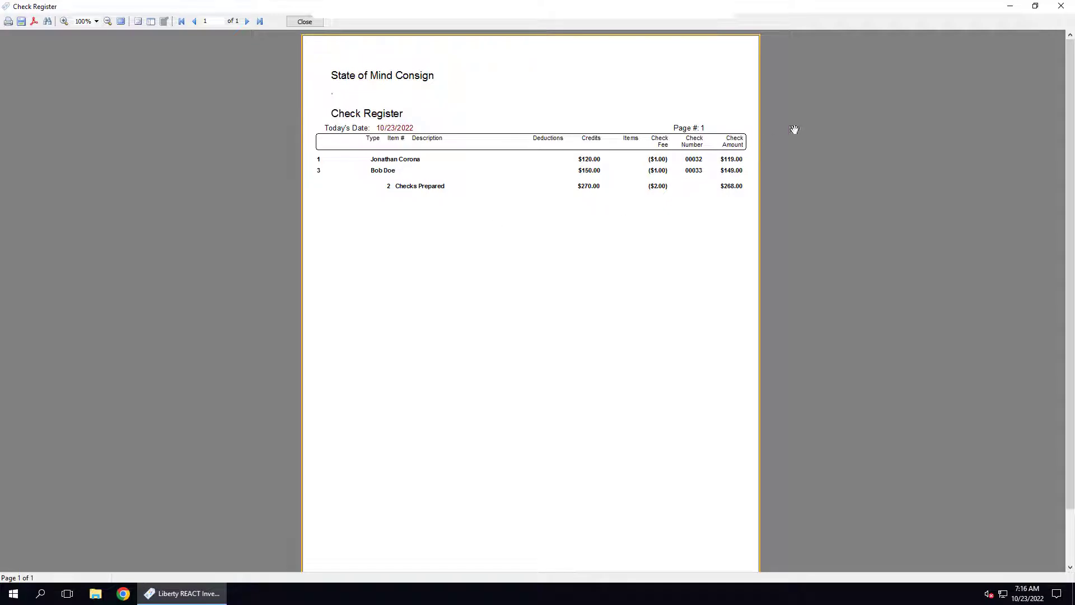
click(1064, 6)
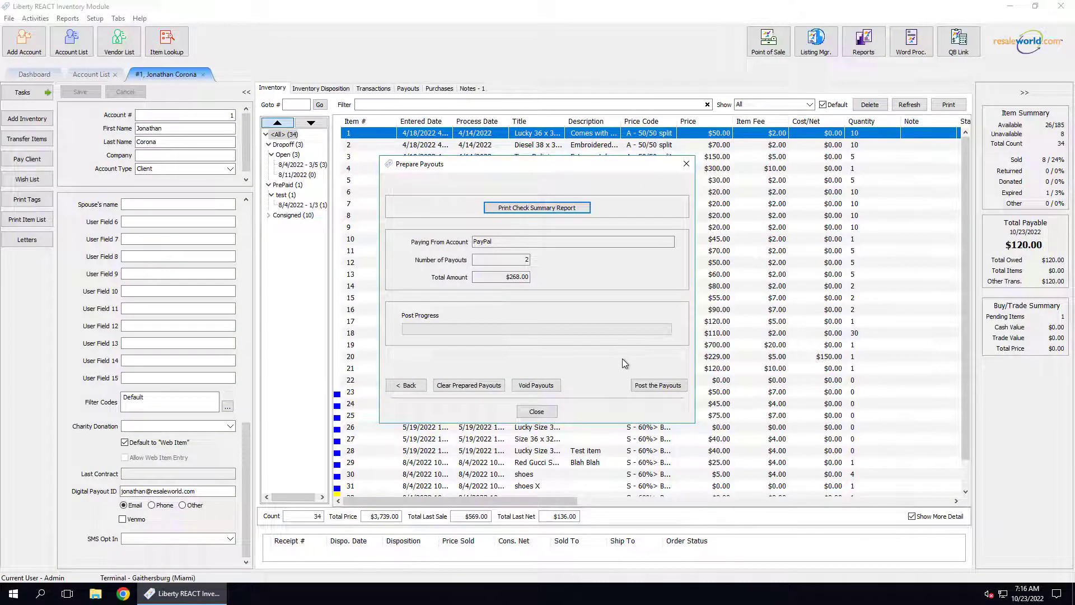
click(661, 388)
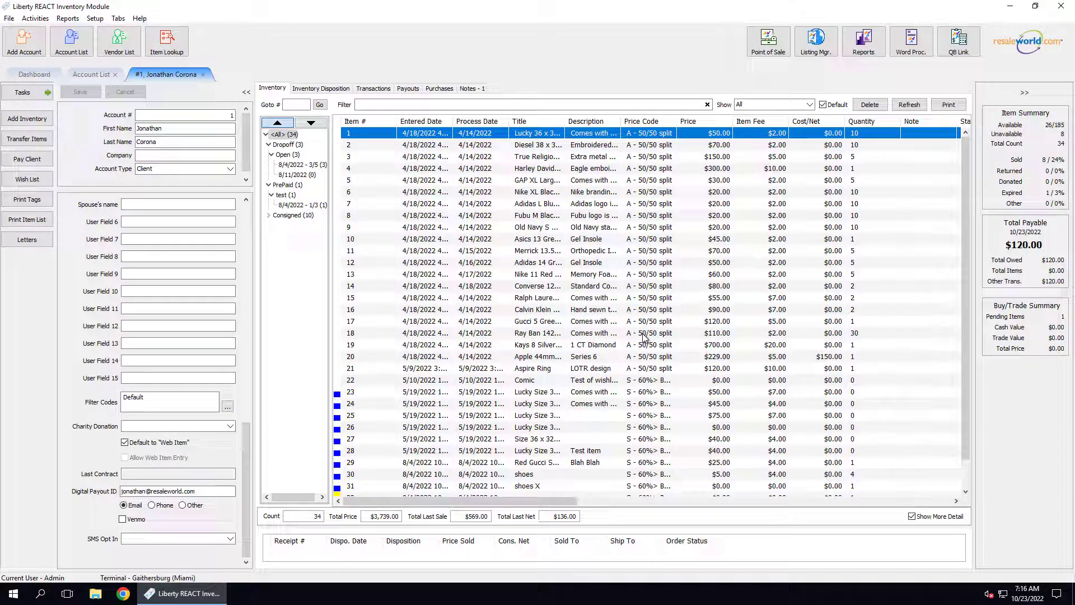